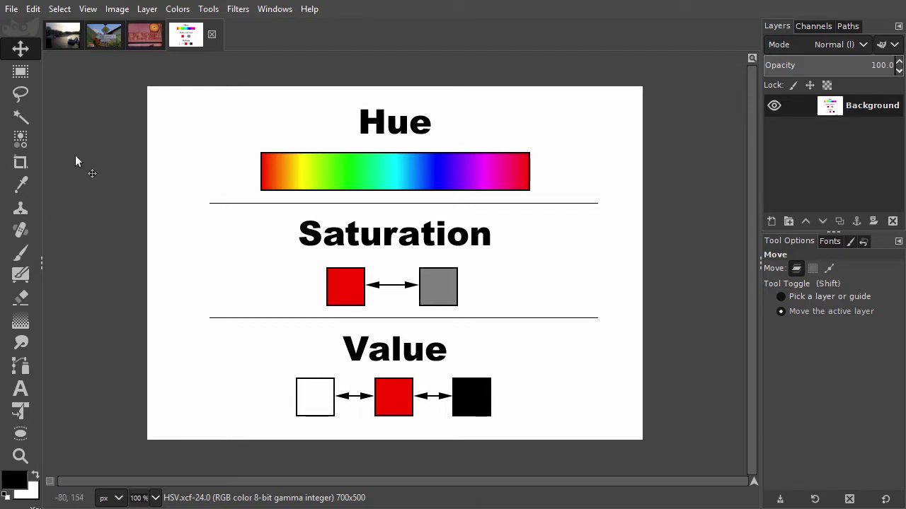
- Bring the 1200x900 Amsterdam canal photo to the front
{"action": "left_click", "coordinate": [63, 39]}
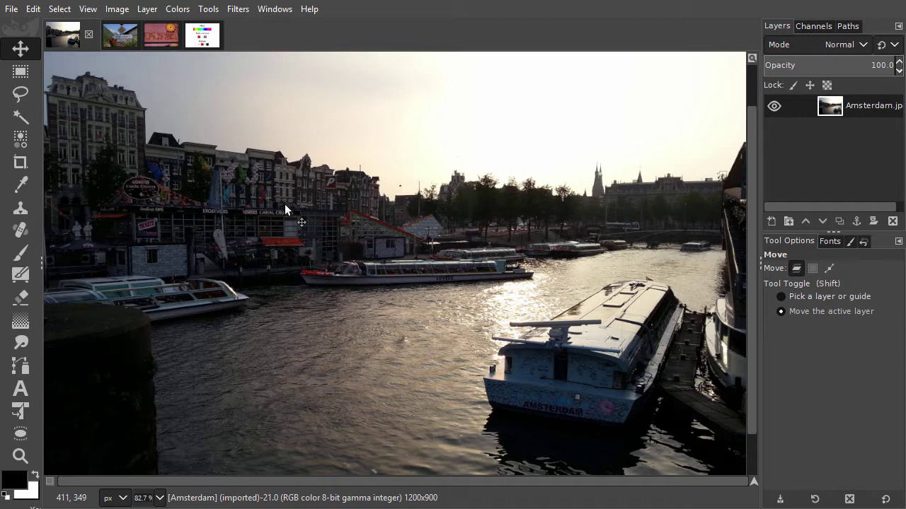
- Preview Levels gamma, black and white input changes on the canal photo, then cancel them
{"action": "left_click", "coordinate": [178, 10]}
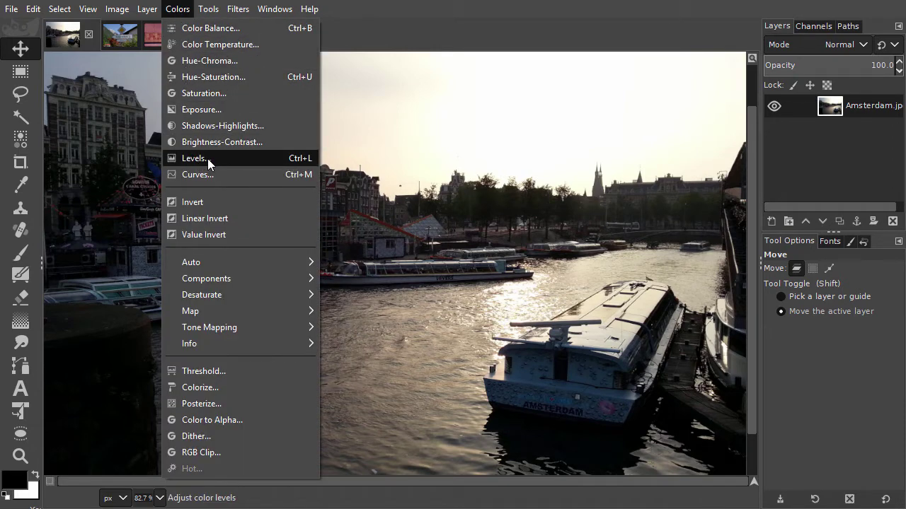
{"action": "left_click", "coordinate": [274, 159]}
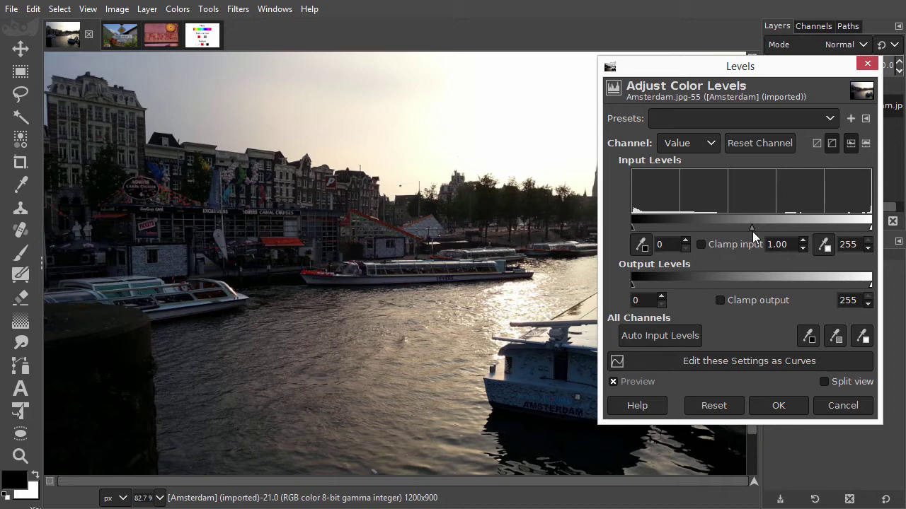
{"action": "left_click_drag", "start_coordinate": [751, 228], "coordinate": [721, 229]}
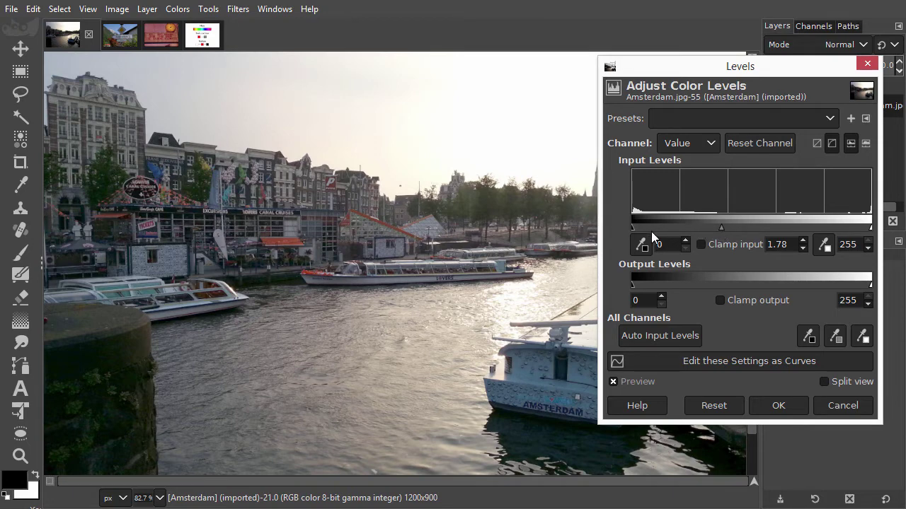
{"action": "mouse_move", "coordinate": [633, 230]}
{"action": "left_mouse_down"}
{"action": "mouse_move", "coordinate": [659, 233]}
{"action": "mouse_move", "coordinate": [622, 229]}
{"action": "left_mouse_up"}
{"action": "mouse_move", "coordinate": [870, 229]}
{"action": "left_mouse_down"}
{"action": "mouse_move", "coordinate": [797, 231]}
{"action": "mouse_move", "coordinate": [874, 232]}
{"action": "left_mouse_up"}
{"action": "left_click", "coordinate": [837, 405]}
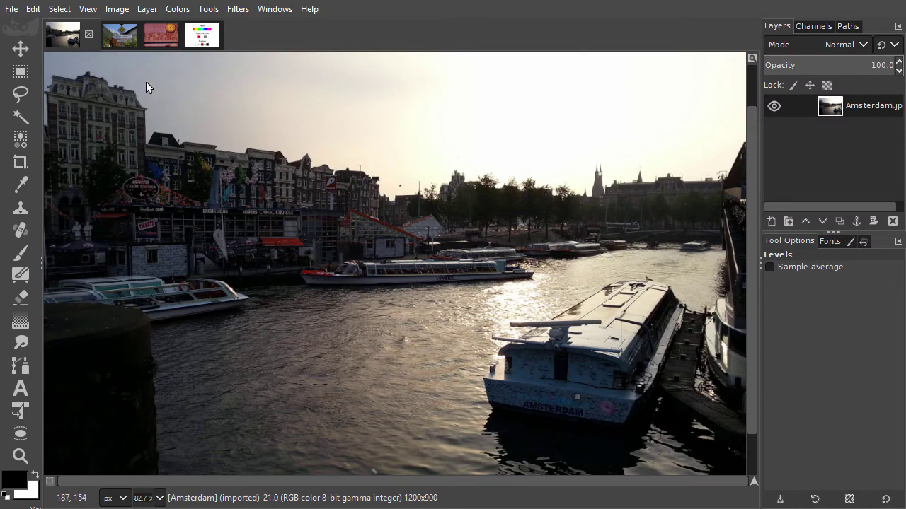
- On the Mountains sign photo, open Levels and lower the white input level to 222
{"action": "left_click", "coordinate": [119, 38]}
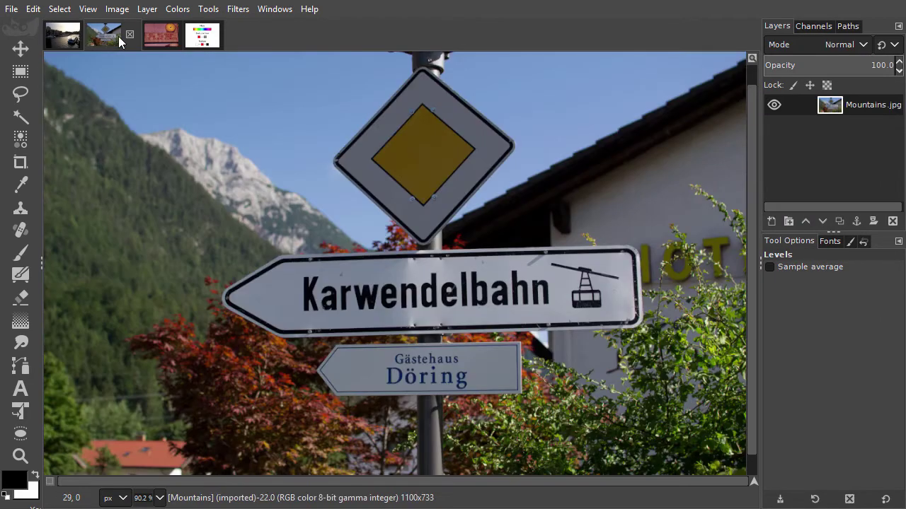
{"action": "left_click", "coordinate": [180, 12]}
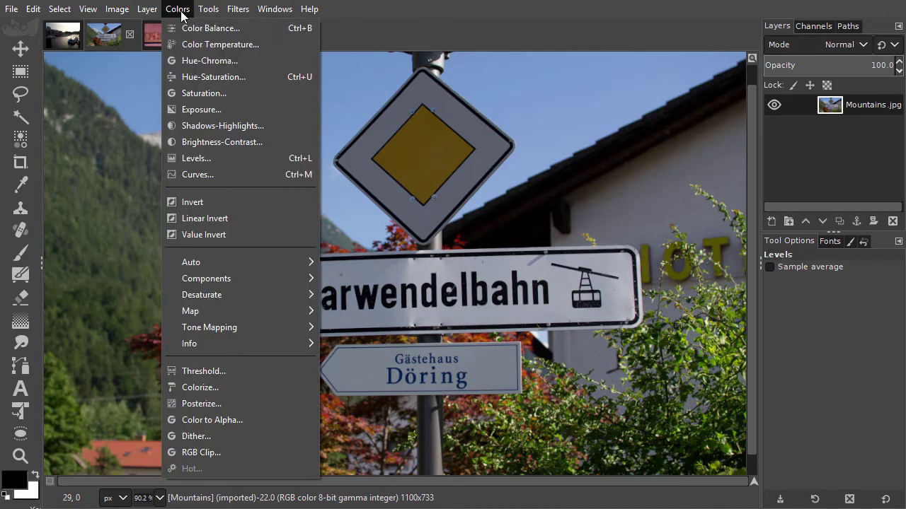
{"action": "left_click", "coordinate": [209, 158]}
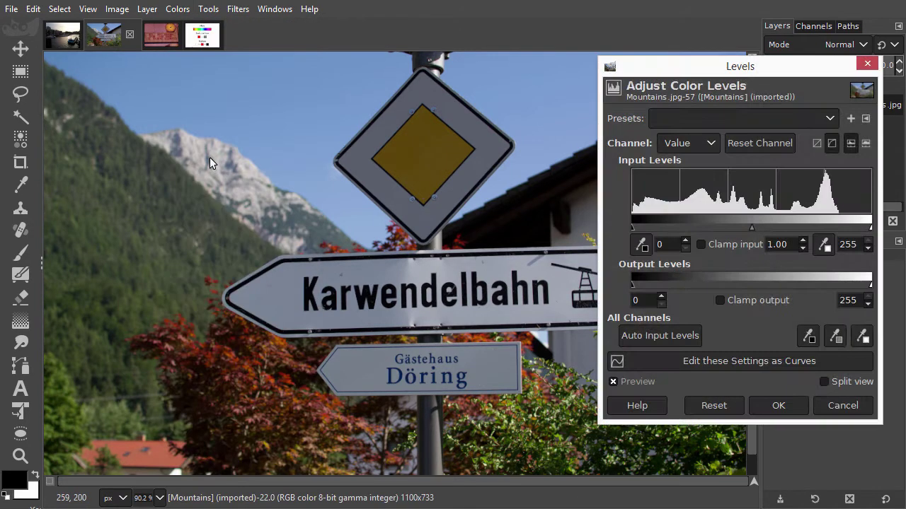
{"action": "left_click_drag", "start_coordinate": [680, 71], "coordinate": [701, 70]}
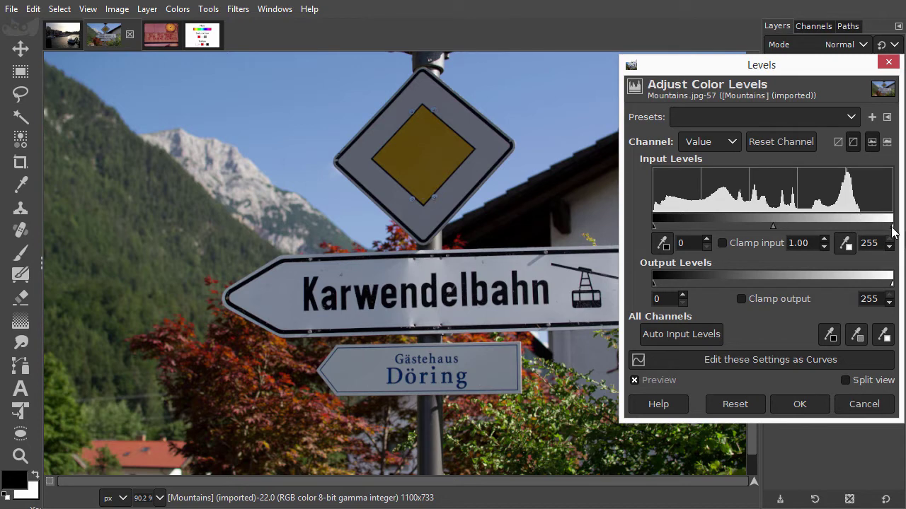
{"action": "left_click_drag", "start_coordinate": [891, 226], "coordinate": [861, 230]}
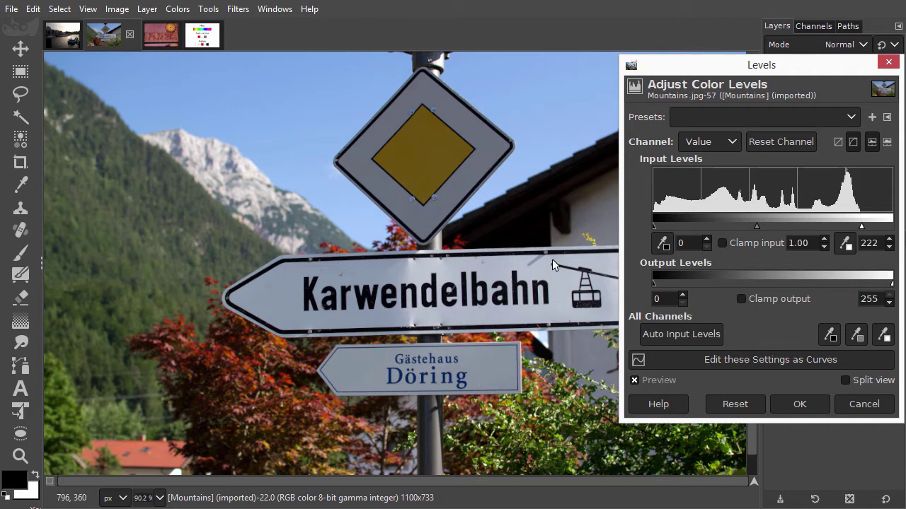
{"action": "left_click", "coordinate": [665, 386]}
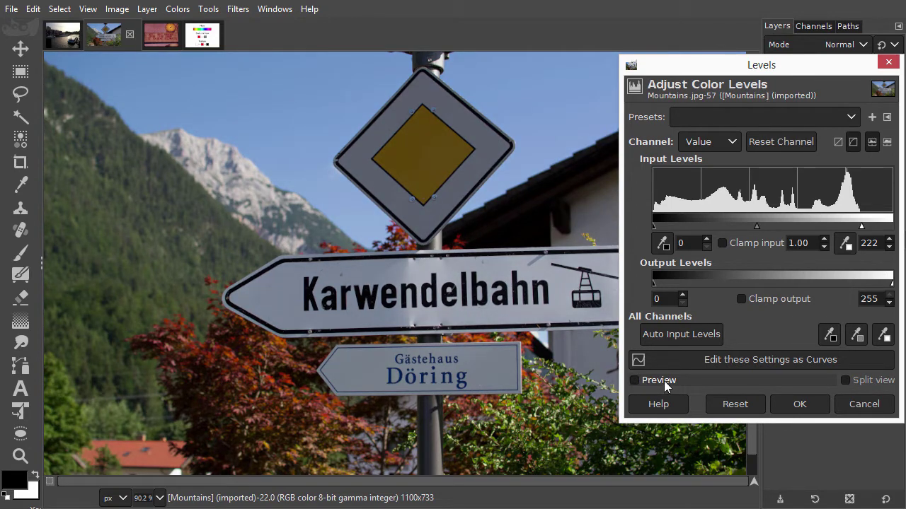
{"action": "left_click", "coordinate": [665, 385]}
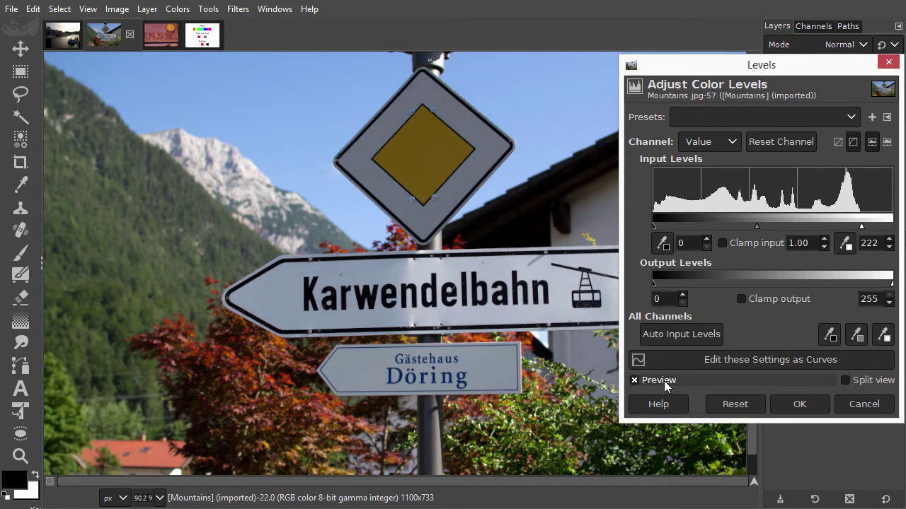
{"action": "left_click", "coordinate": [665, 386]}
{"action": "left_click", "coordinate": [665, 385]}
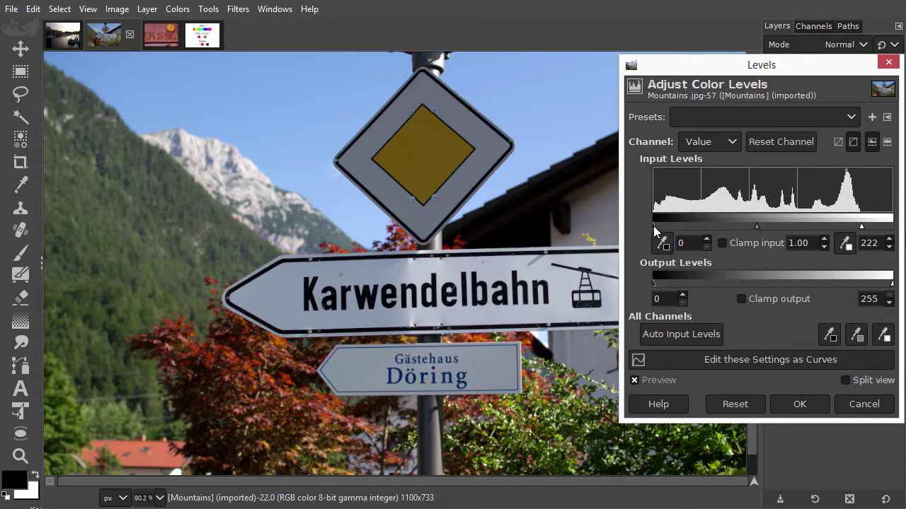
{"action": "left_click_drag", "start_coordinate": [653, 226], "coordinate": [670, 225]}
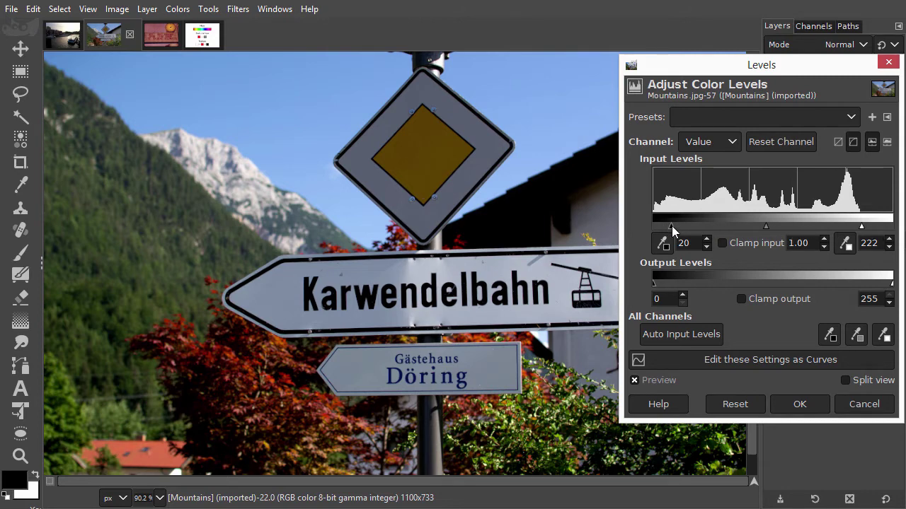
{"action": "left_click_drag", "start_coordinate": [672, 228], "coordinate": [641, 227]}
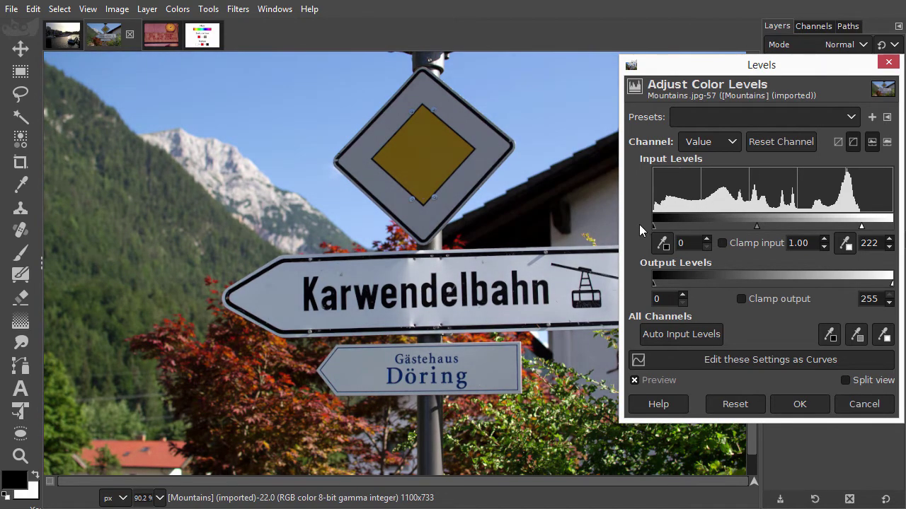
{"action": "mouse_move", "coordinate": [654, 281]}
{"action": "left_mouse_down"}
{"action": "mouse_move", "coordinate": [698, 284]}
{"action": "mouse_move", "coordinate": [651, 286]}
{"action": "left_mouse_up"}
{"action": "mouse_move", "coordinate": [864, 234]}
{"action": "left_mouse_down"}
{"action": "mouse_move", "coordinate": [884, 234]}
{"action": "mouse_move", "coordinate": [847, 233]}
{"action": "mouse_move", "coordinate": [863, 234]}
{"action": "left_mouse_up"}
{"action": "mouse_move", "coordinate": [890, 283]}
{"action": "left_mouse_down"}
{"action": "mouse_move", "coordinate": [788, 283]}
{"action": "mouse_move", "coordinate": [896, 283]}
{"action": "left_mouse_up"}
- Cancel Levels, switch to Color_cast.xcf, and show its RGB channels at Enormous preview size
{"action": "left_click", "coordinate": [859, 403]}
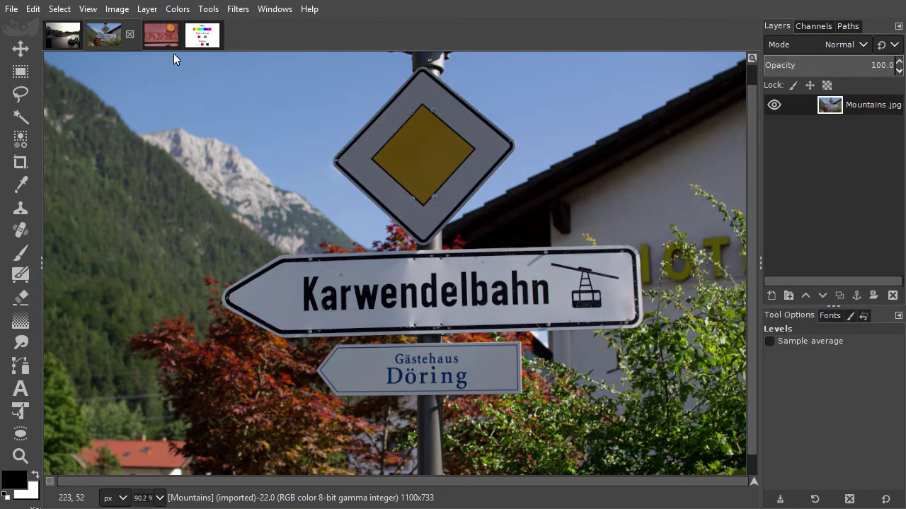
{"action": "left_click", "coordinate": [164, 36]}
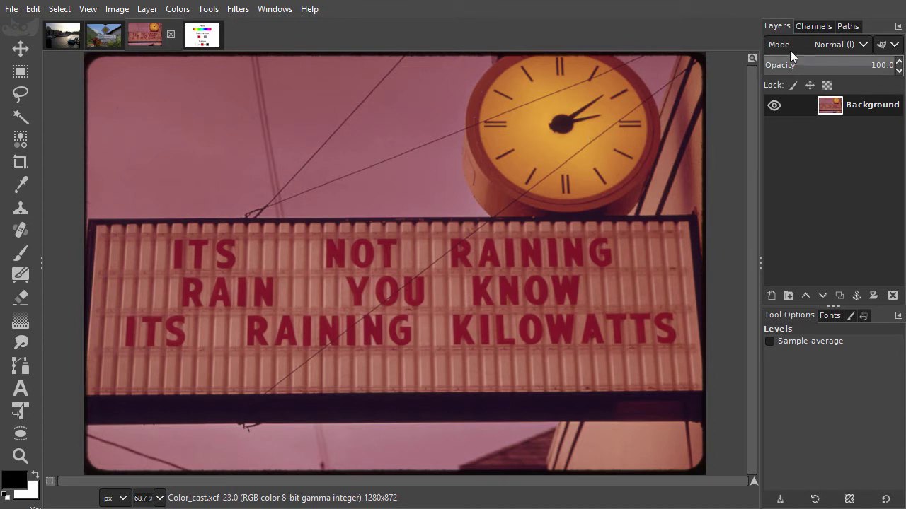
{"action": "left_click", "coordinate": [814, 25]}
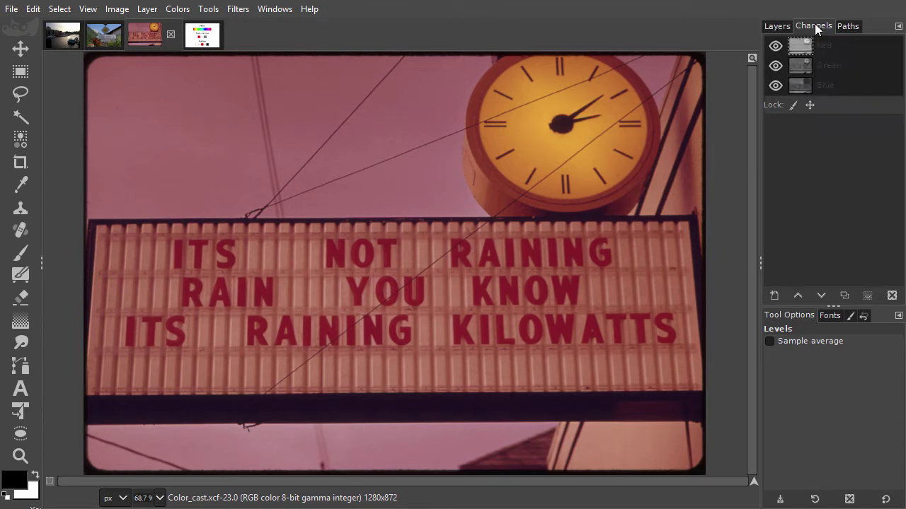
{"action": "left_click", "coordinate": [898, 26]}
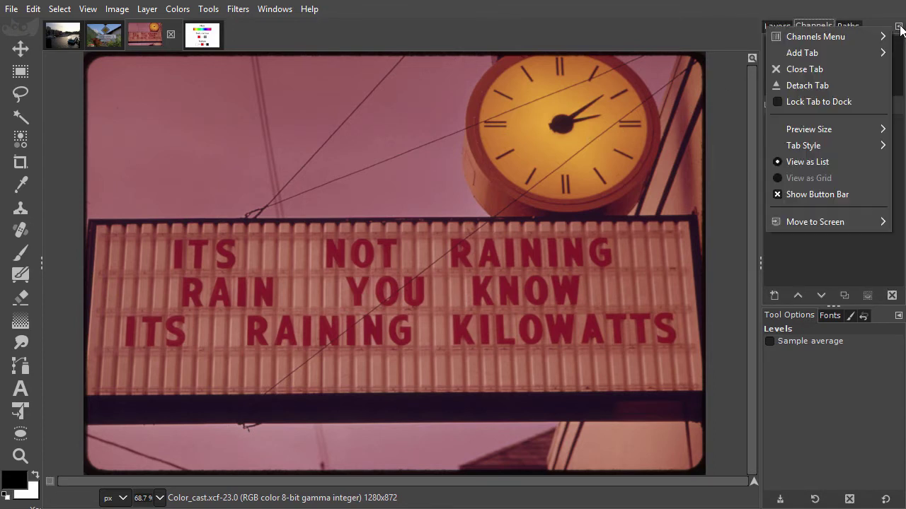
{"action": "mouse_move", "coordinate": [818, 131]}
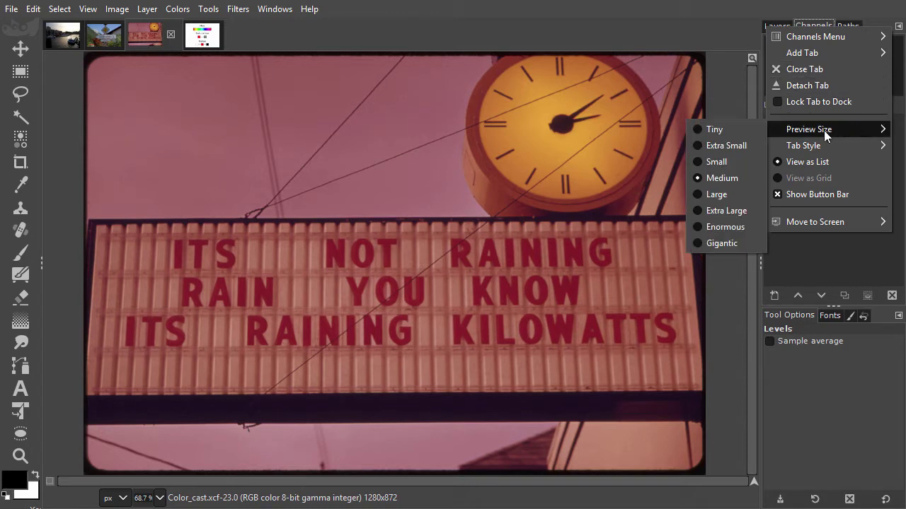
{"action": "left_click", "coordinate": [728, 227]}
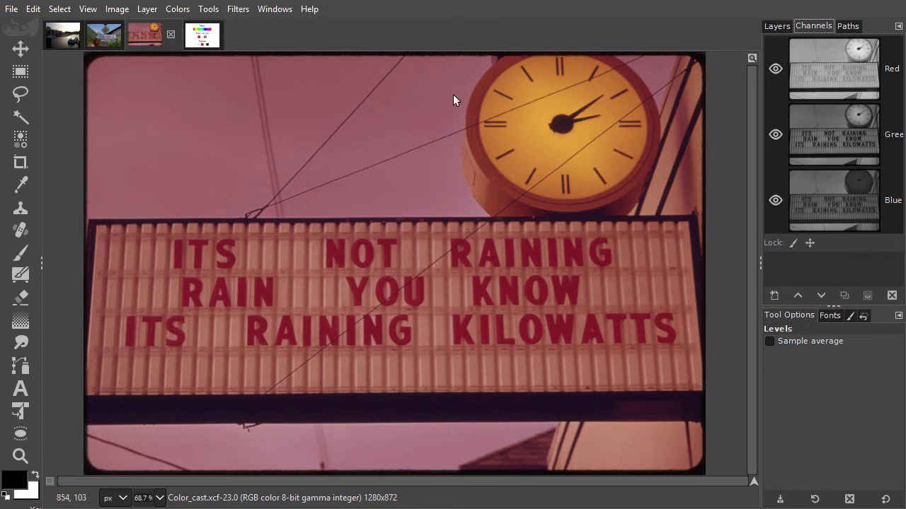
- In Levels on Color_cast.xcf, lower the Red channel's gamma to 0.58
{"action": "left_click", "coordinate": [173, 10]}
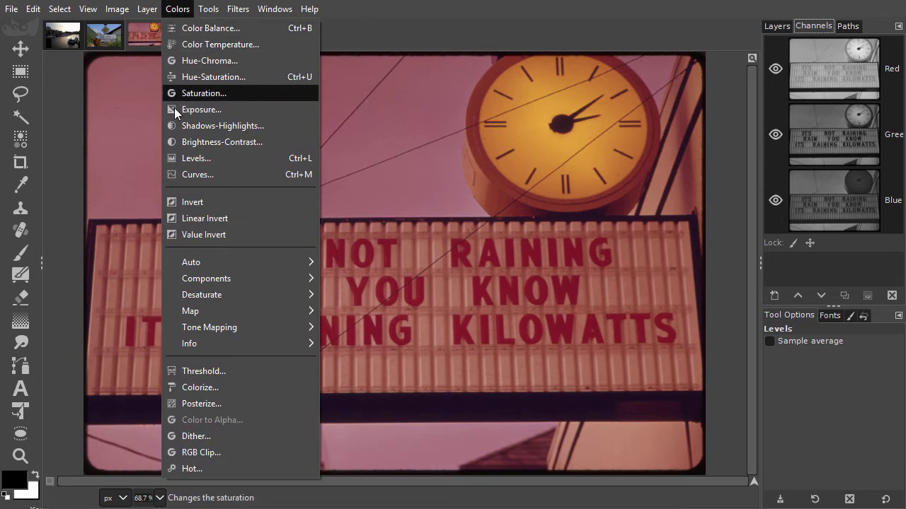
{"action": "left_click", "coordinate": [196, 158]}
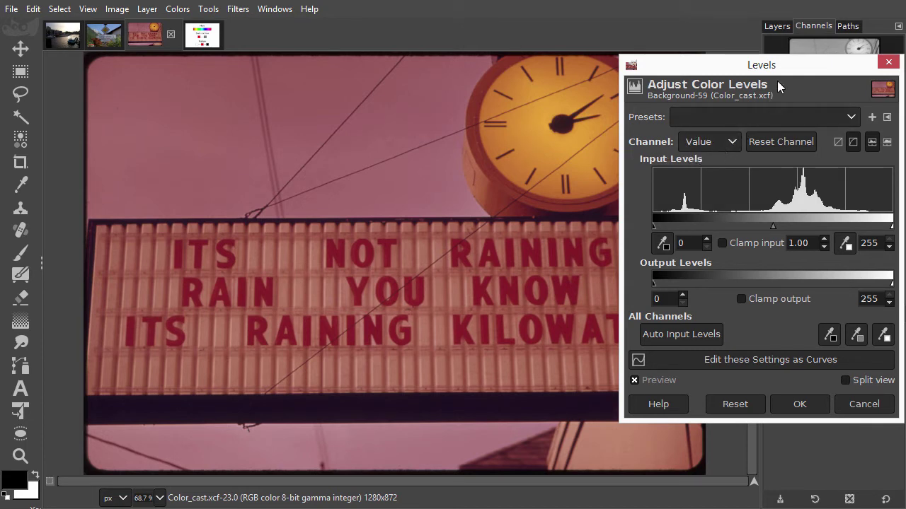
{"action": "left_click_drag", "start_coordinate": [782, 71], "coordinate": [665, 55]}
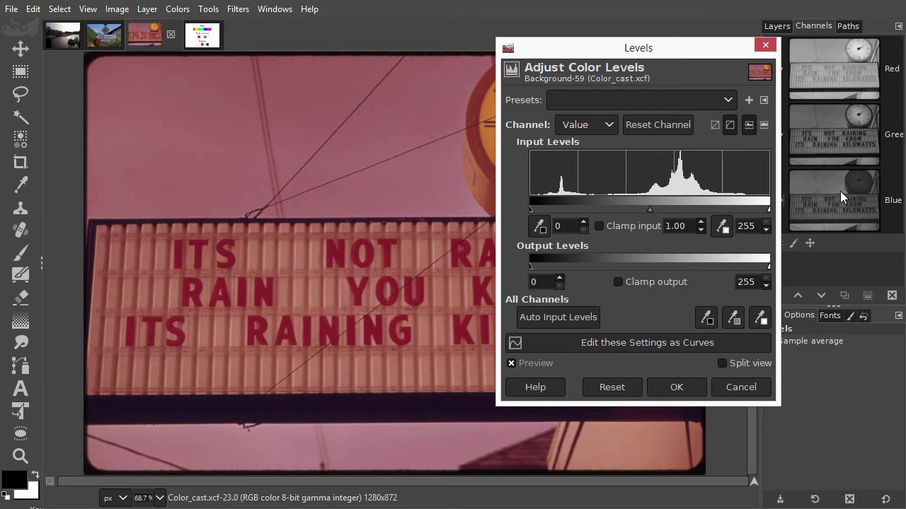
{"action": "left_click", "coordinate": [596, 124]}
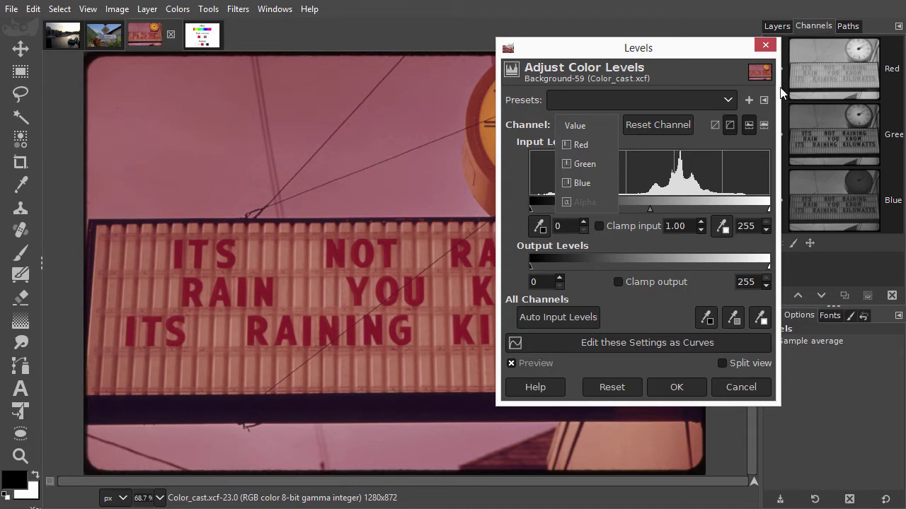
{"action": "left_click", "coordinate": [578, 146]}
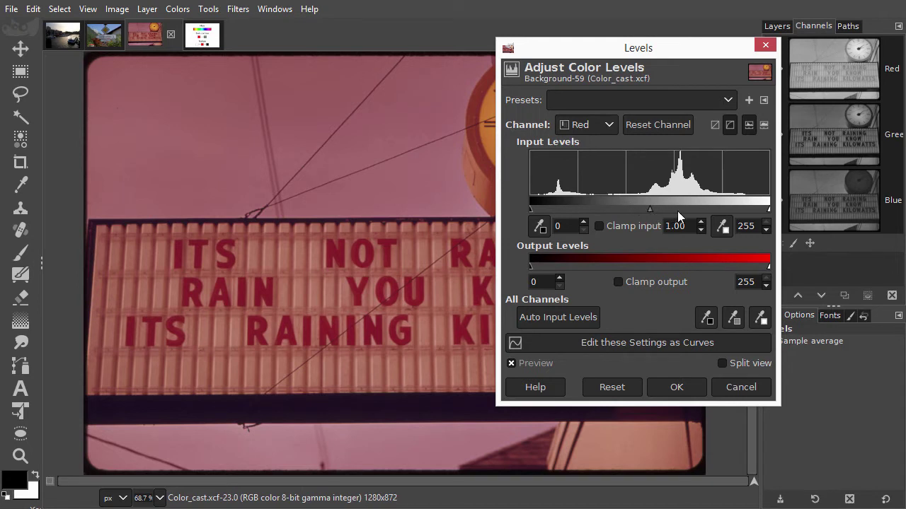
{"action": "left_click_drag", "start_coordinate": [649, 208], "coordinate": [665, 210]}
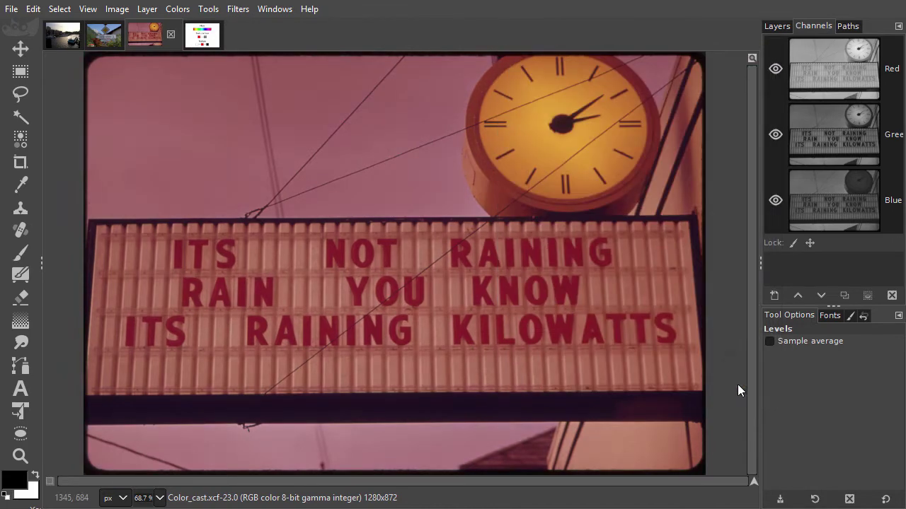
- Cancel the Levels preview and duplicate the Background layer twice in the Layers list
{"action": "left_click", "coordinate": [738, 385]}
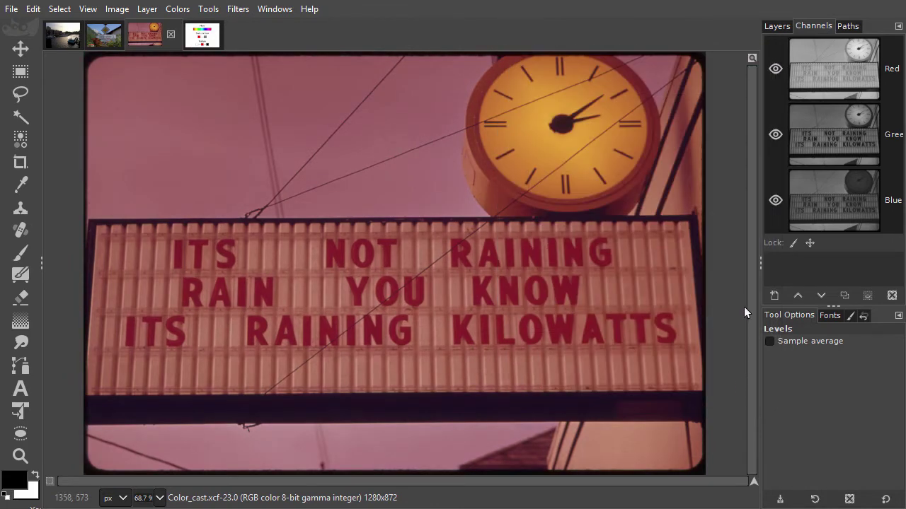
{"action": "left_click", "coordinate": [777, 26]}
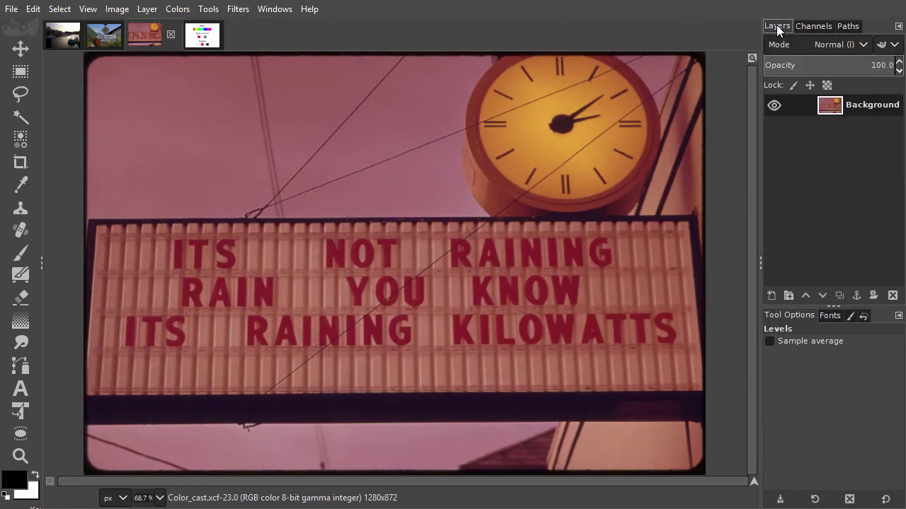
{"action": "left_click", "coordinate": [840, 297]}
{"action": "left_click", "coordinate": [839, 360]}
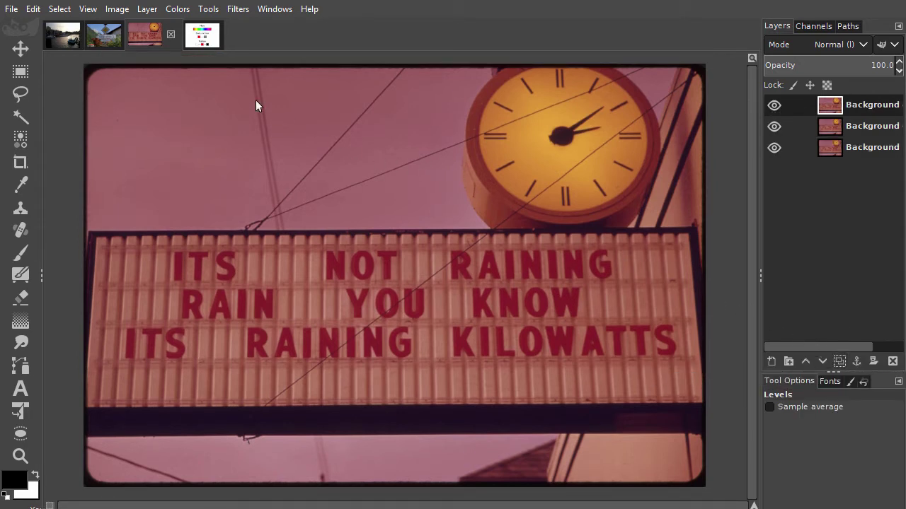
- Apply Levels to the top copy with Red gamma 0.52 and Value gamma 1.27
{"action": "left_click", "coordinate": [177, 10]}
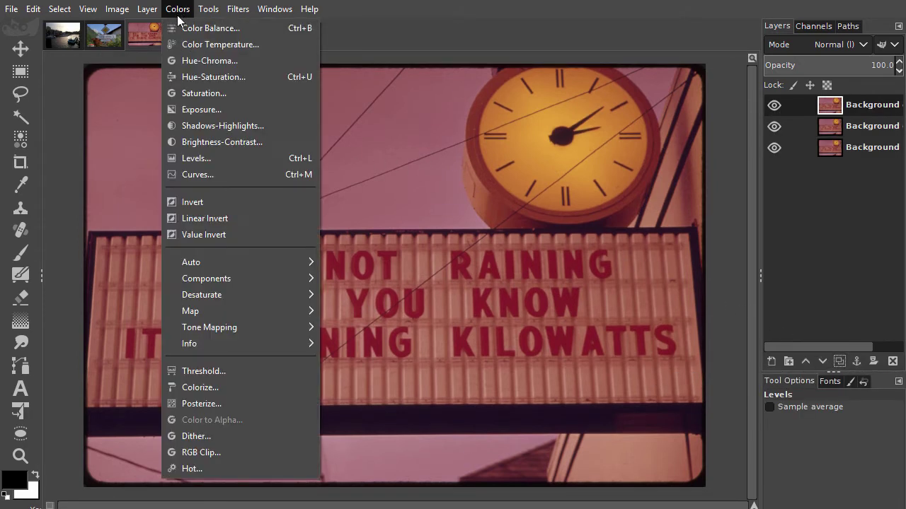
{"action": "left_click", "coordinate": [204, 158]}
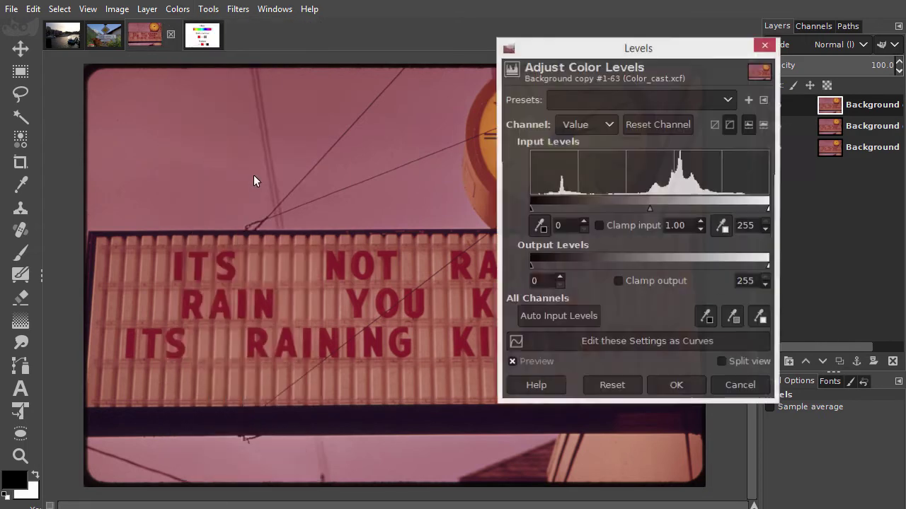
{"action": "left_click", "coordinate": [590, 124]}
{"action": "left_click", "coordinate": [589, 145]}
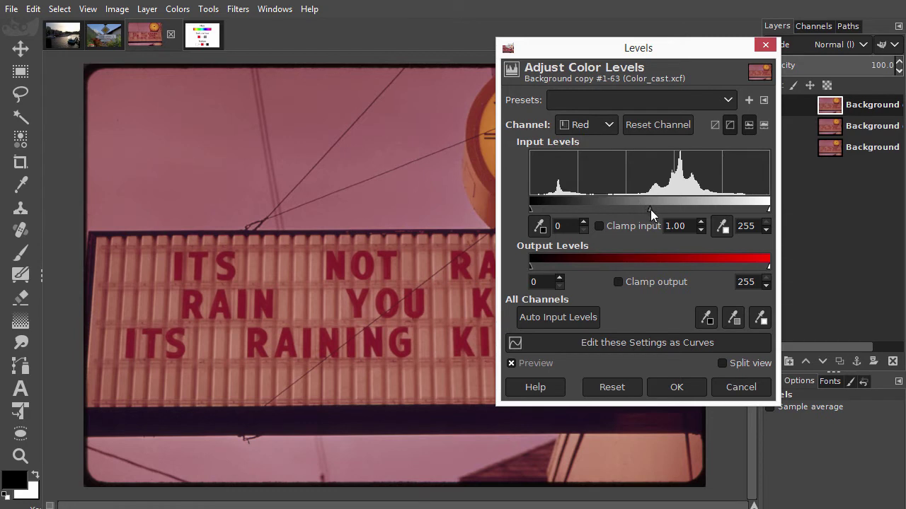
{"action": "left_click_drag", "start_coordinate": [650, 209], "coordinate": [656, 209]}
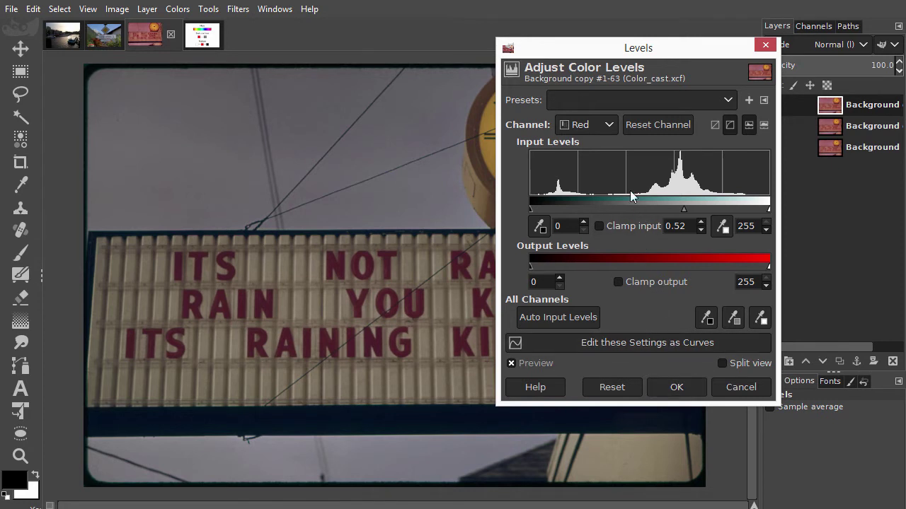
{"action": "left_click", "coordinate": [598, 125]}
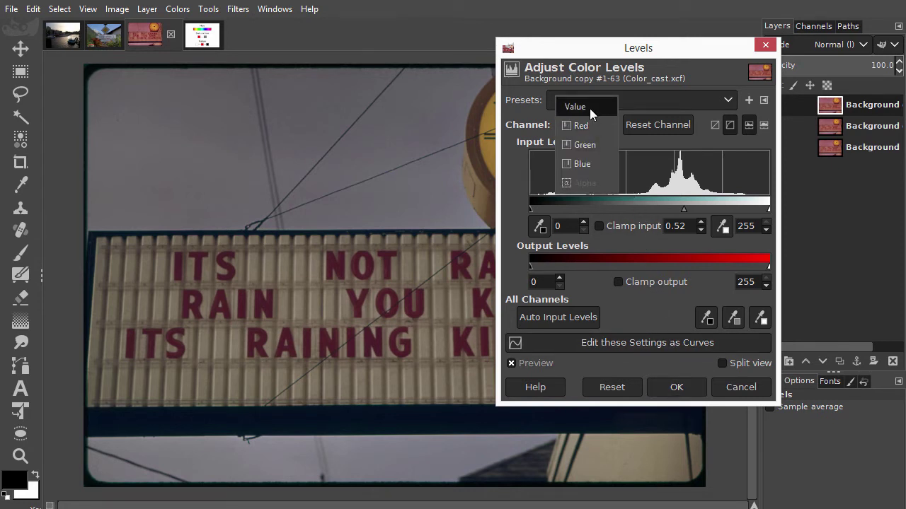
{"action": "left_click", "coordinate": [588, 106]}
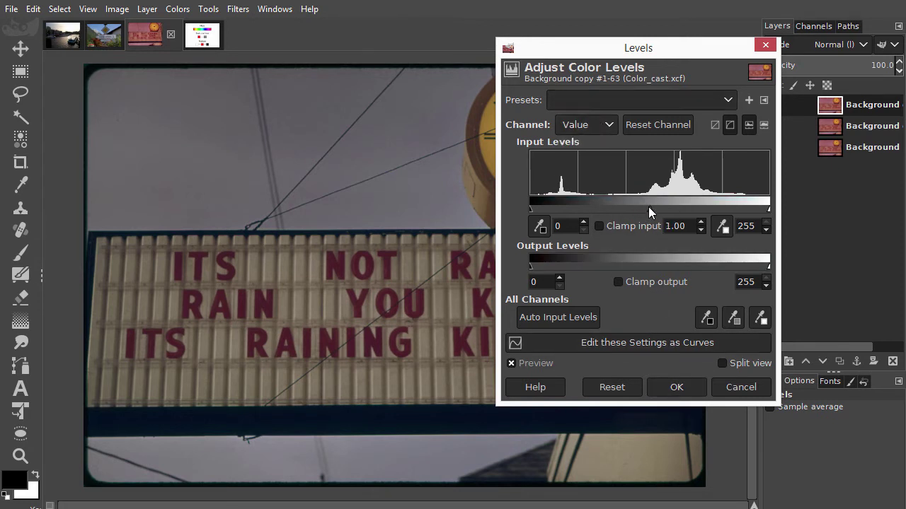
{"action": "left_click_drag", "start_coordinate": [649, 208], "coordinate": [636, 209]}
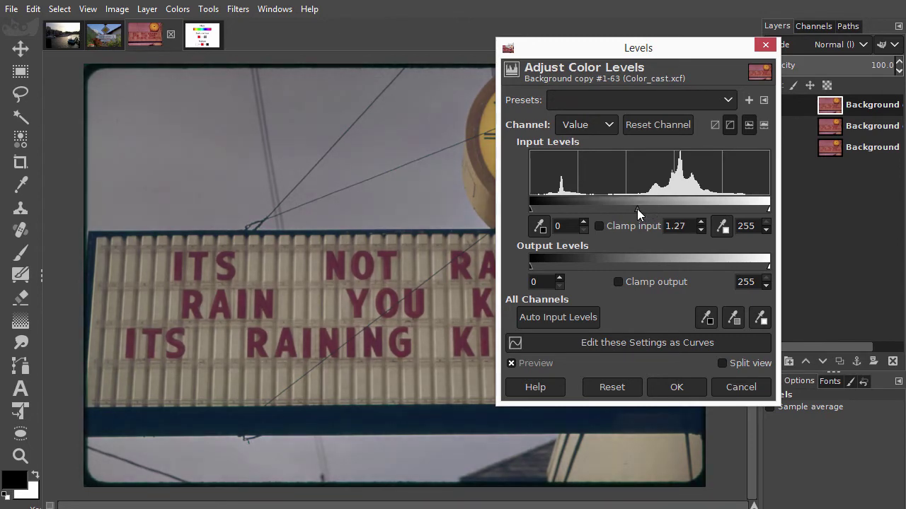
{"action": "left_click", "coordinate": [676, 388]}
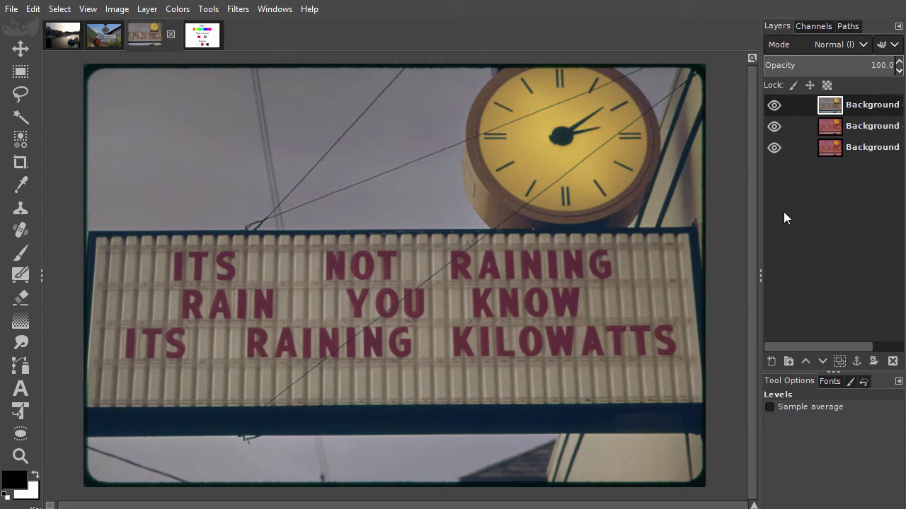
- Hide the corrected top copy and bring up Levels on the middle Background copy
{"action": "left_click", "coordinate": [774, 105]}
{"action": "left_click", "coordinate": [826, 126]}
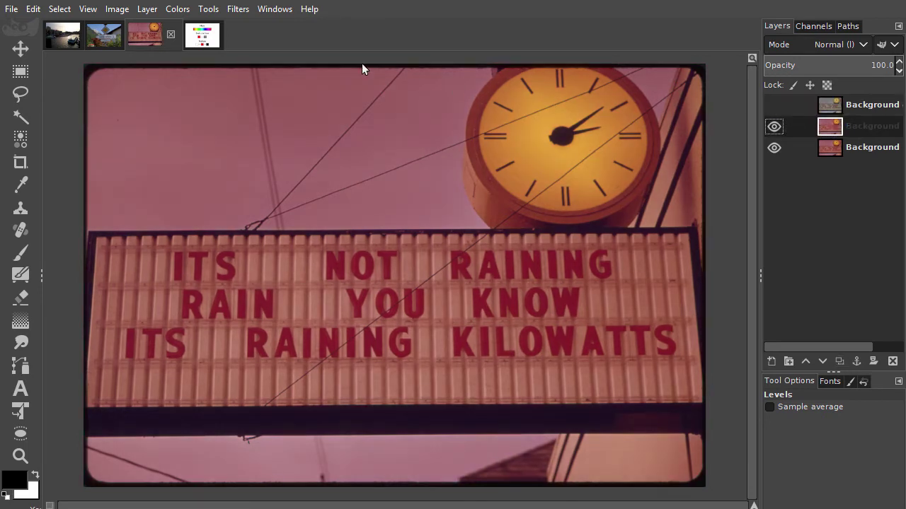
{"action": "left_click", "coordinate": [178, 9]}
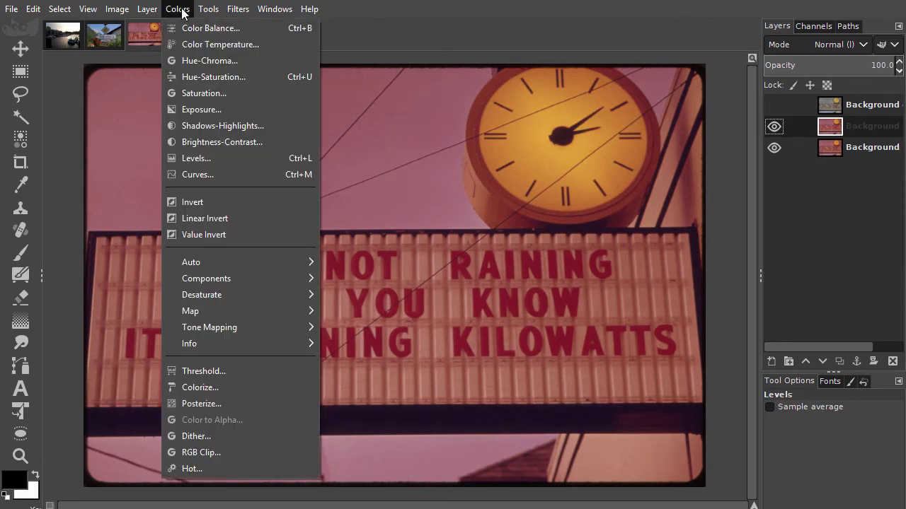
{"action": "left_click", "coordinate": [290, 157]}
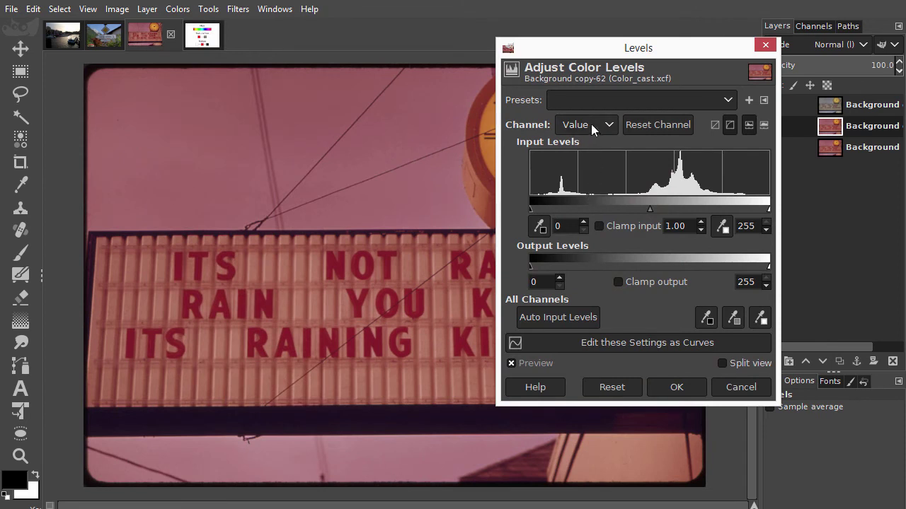
- Adjust the Blue channel's input sliders, then use Auto Input Levels (Blue 9–139)
{"action": "scroll", "coordinate": [591, 123], "scroll_direction": "down", "scroll_amount": 1}
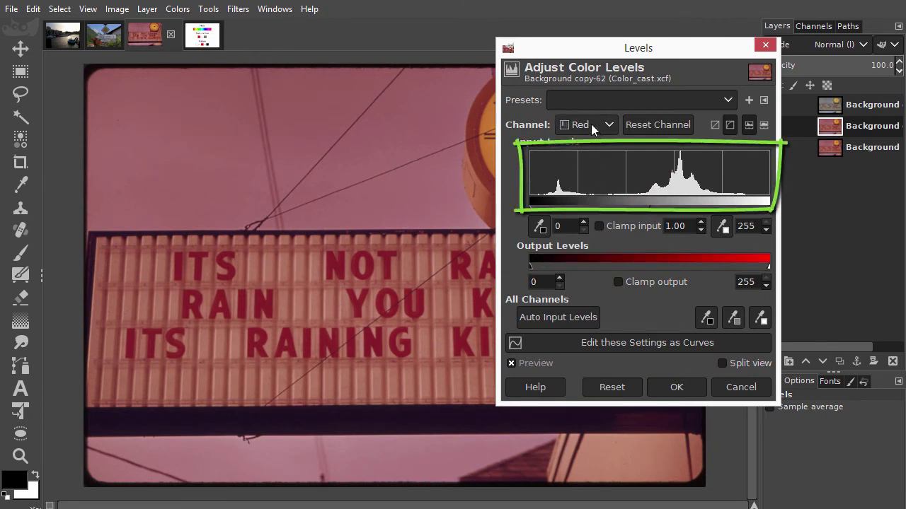
{"action": "scroll", "coordinate": [591, 124], "scroll_direction": "down", "scroll_amount": 1}
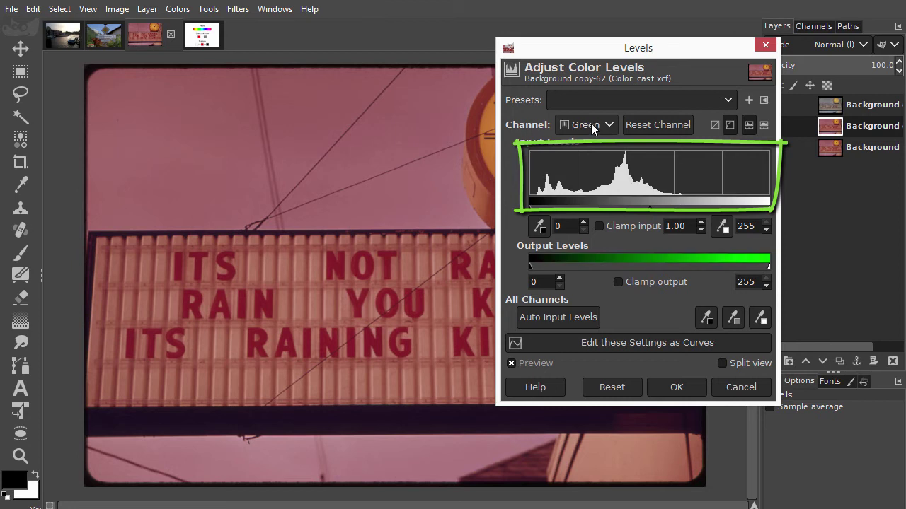
{"action": "scroll", "coordinate": [591, 123], "scroll_direction": "down", "scroll_amount": 1}
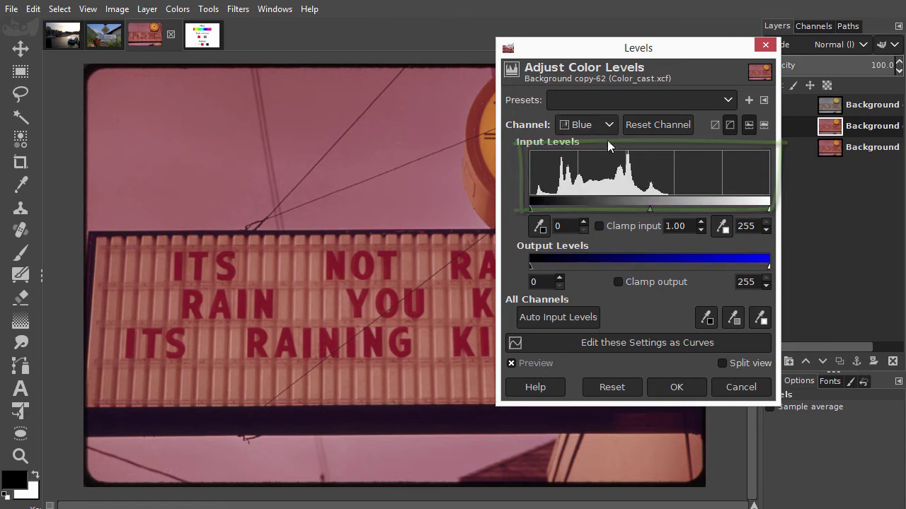
{"action": "scroll", "coordinate": [589, 126], "scroll_direction": "up", "scroll_amount": 1}
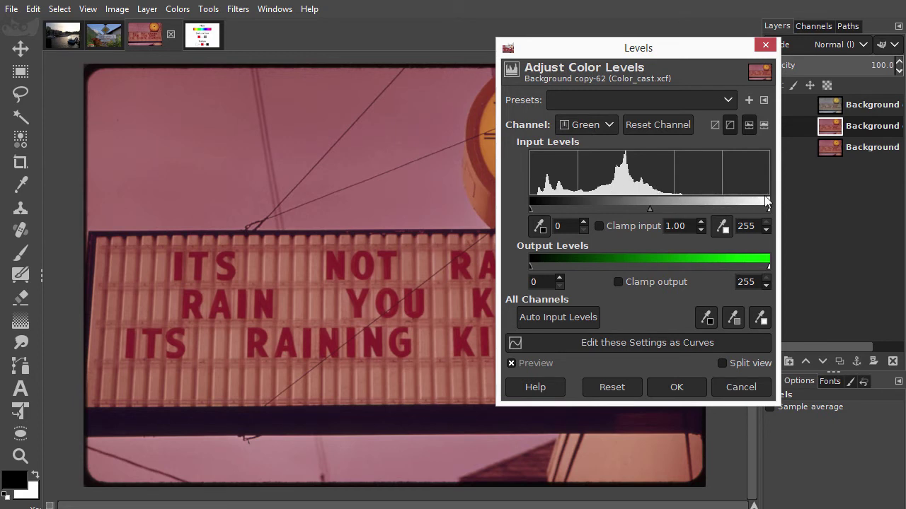
{"action": "scroll", "coordinate": [593, 125], "scroll_direction": "up", "scroll_amount": 1}
{"action": "scroll", "coordinate": [595, 125], "scroll_direction": "down", "scroll_amount": 1}
{"action": "scroll", "coordinate": [595, 126], "scroll_direction": "down", "scroll_amount": 1}
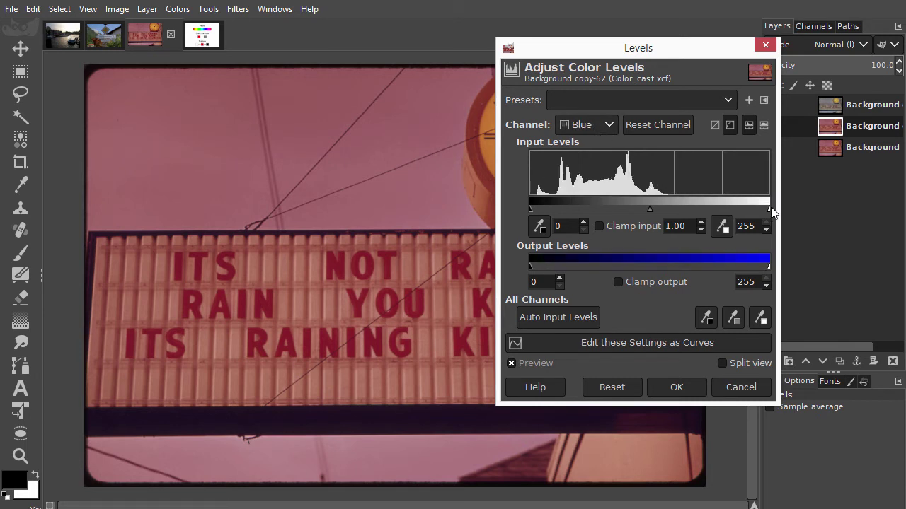
{"action": "left_click_drag", "start_coordinate": [769, 209], "coordinate": [672, 206]}
{"action": "left_click_drag", "start_coordinate": [530, 209], "coordinate": [536, 209]}
{"action": "left_click", "coordinate": [536, 319]}
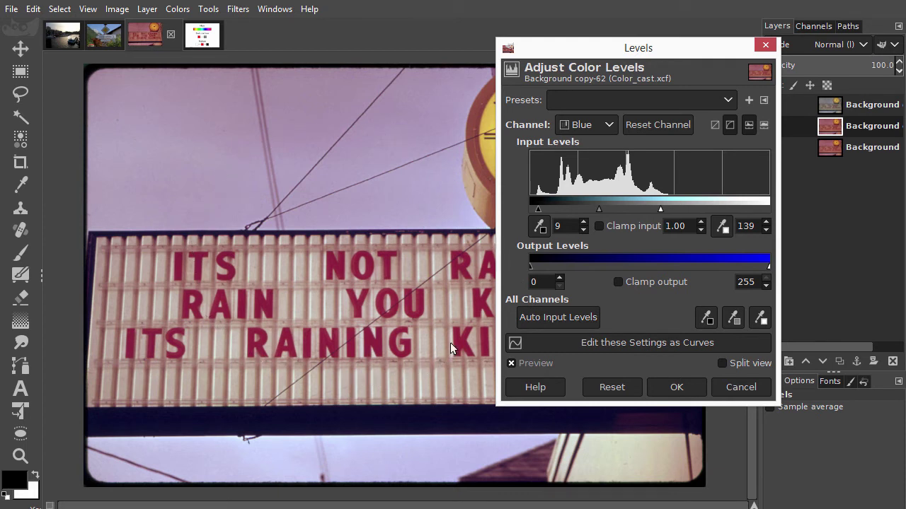
- Apply the middle copy's Levels, hide it, and start Levels on the original bottom layer
{"action": "left_click", "coordinate": [676, 389]}
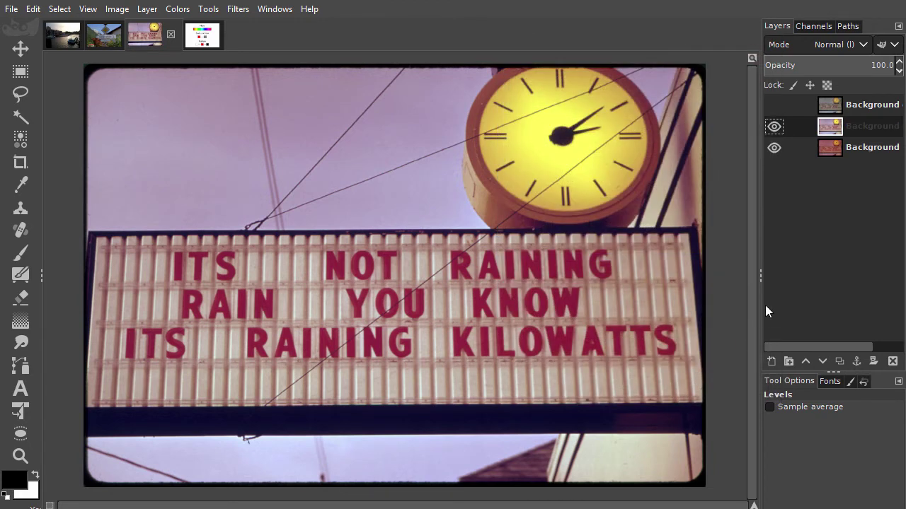
{"action": "left_click", "coordinate": [774, 126]}
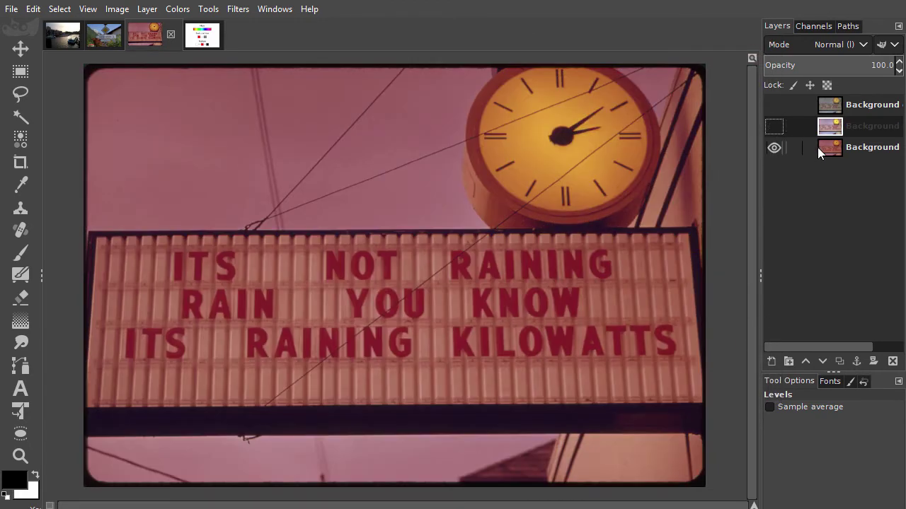
{"action": "left_click", "coordinate": [819, 147]}
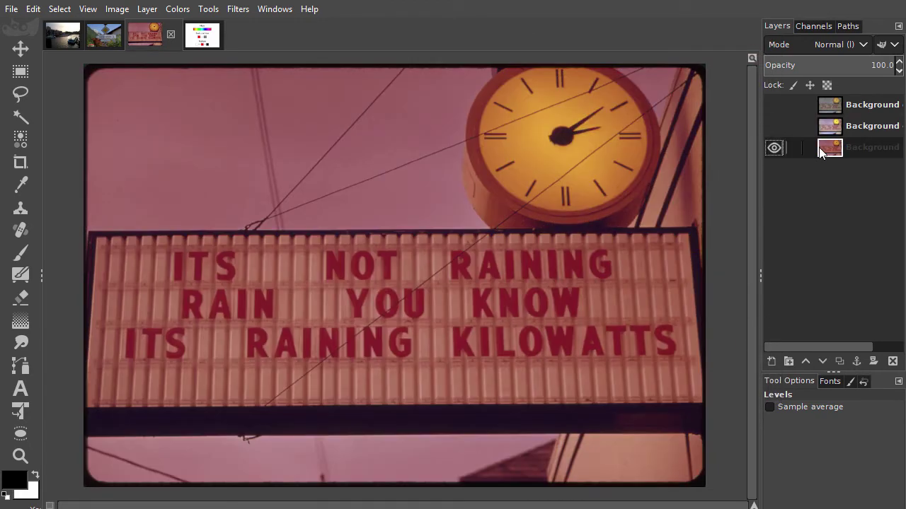
{"action": "left_click", "coordinate": [188, 10]}
{"action": "left_click", "coordinate": [213, 156]}
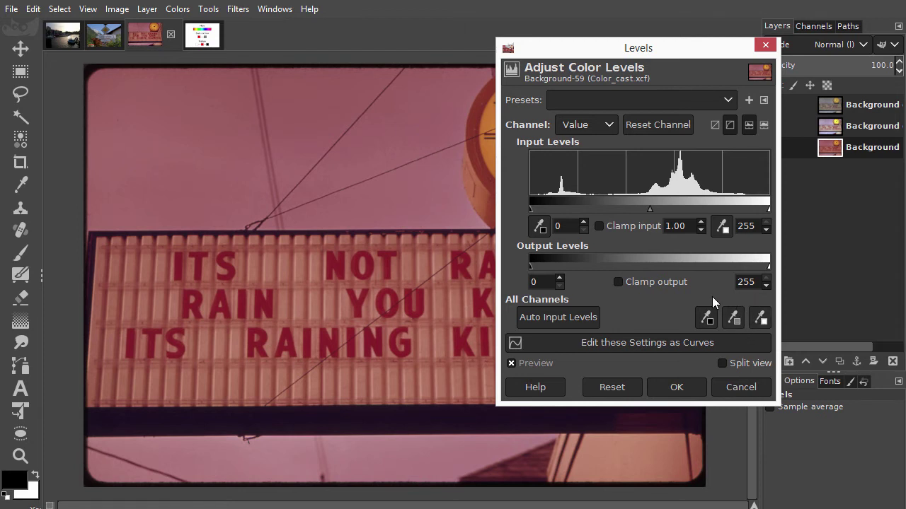
- With the white point eyedropper, sample several spots of sky as the white point
{"action": "left_click", "coordinate": [761, 320]}
{"action": "left_click", "coordinate": [759, 316]}
{"action": "left_click", "coordinate": [426, 171]}
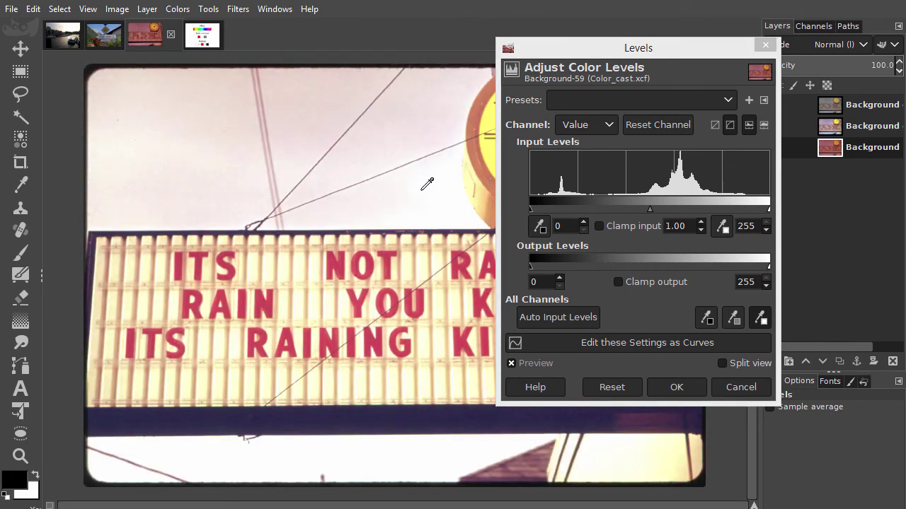
{"action": "left_click", "coordinate": [435, 217]}
{"action": "left_click", "coordinate": [460, 202]}
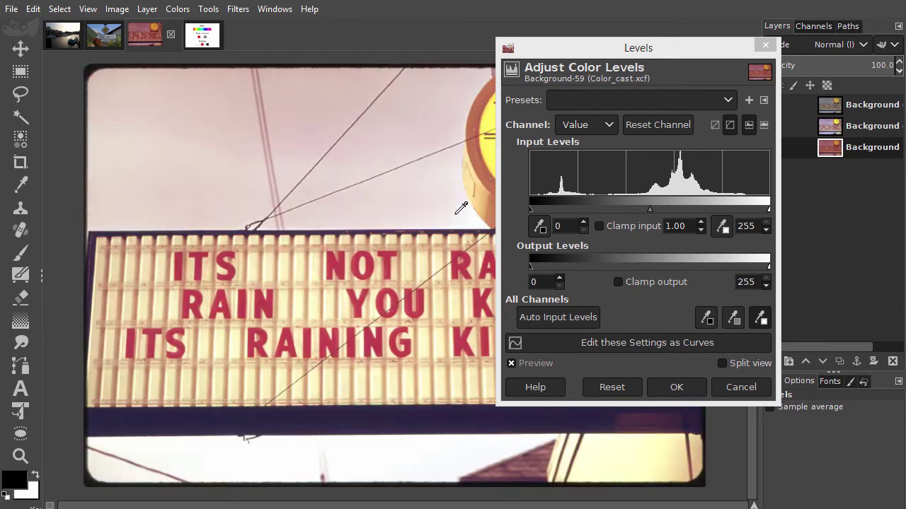
{"action": "left_click", "coordinate": [480, 186]}
{"action": "left_click", "coordinate": [440, 204]}
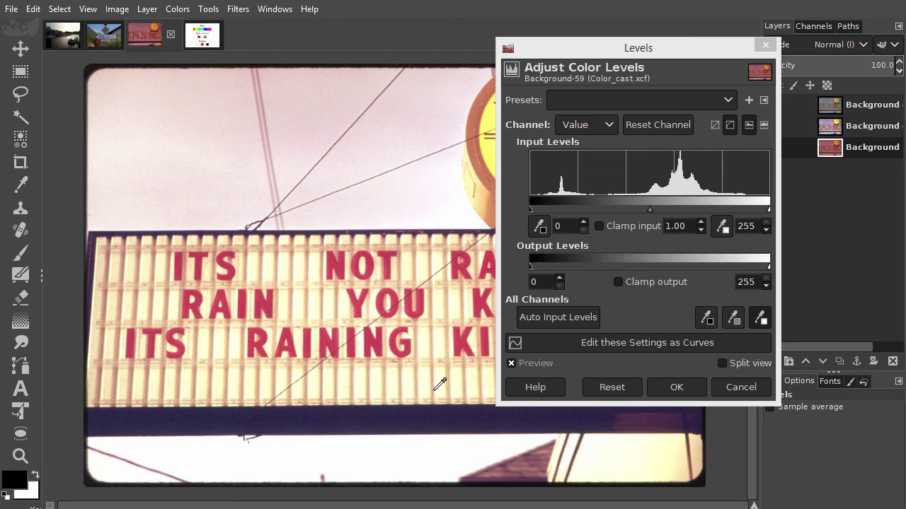
- Resample the white point from the sign's white panel
{"action": "scroll", "coordinate": [439, 383], "scroll_direction": "up", "scroll_amount": 3, "text": "ctrl"}
{"action": "scroll", "coordinate": [442, 384], "scroll_direction": "up", "scroll_amount": 2, "text": "ctrl"}
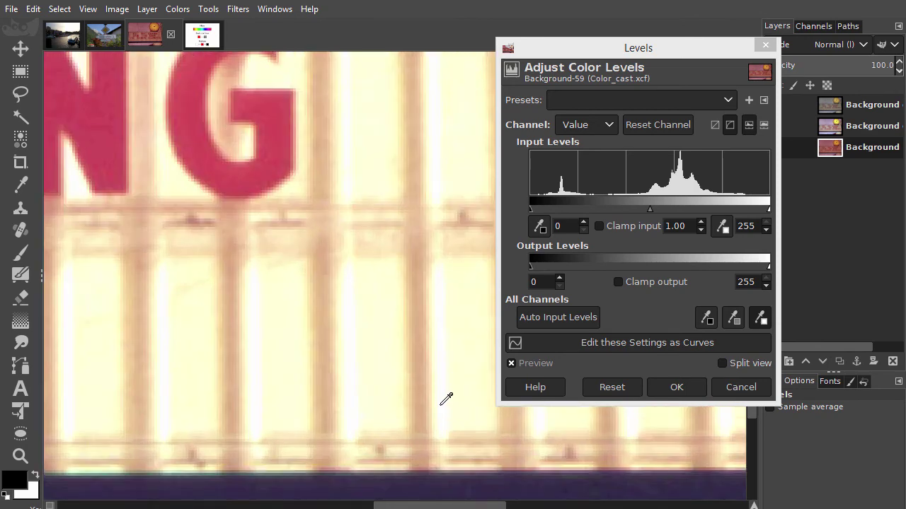
{"action": "left_click", "coordinate": [445, 401]}
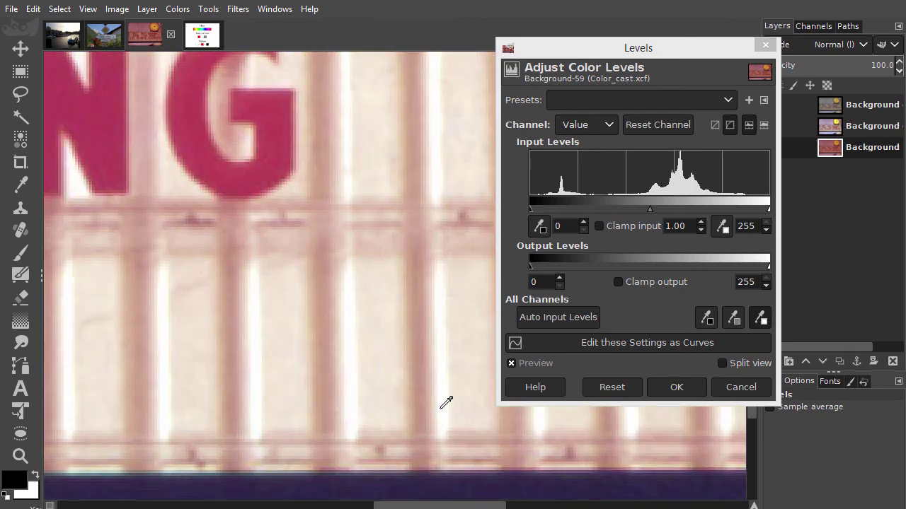
{"action": "left_click", "coordinate": [445, 401]}
{"action": "left_click", "coordinate": [447, 403]}
{"action": "key", "text": "shift+ctrl+j"}
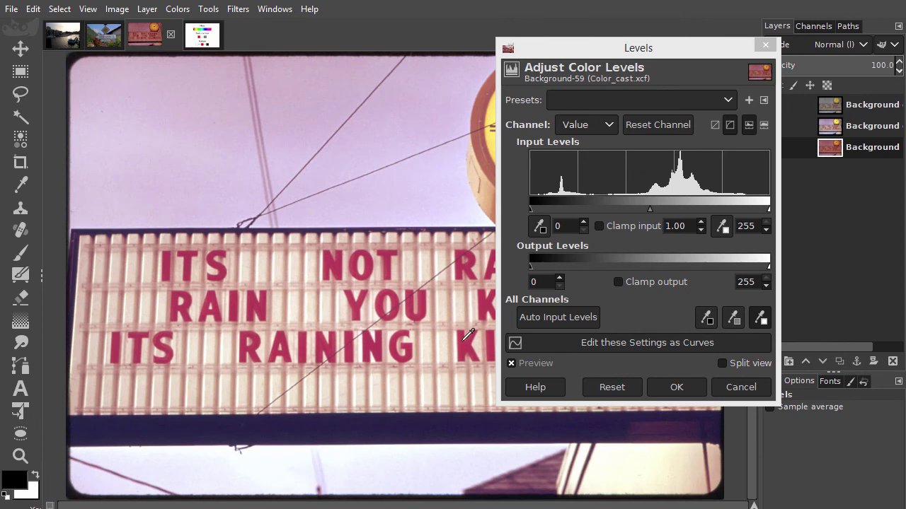
- Set the Levels black point by sampling the dark band beneath the sign with the black-point eyedropper
{"action": "left_click_drag", "start_coordinate": [561, 51], "coordinate": [685, 65]}
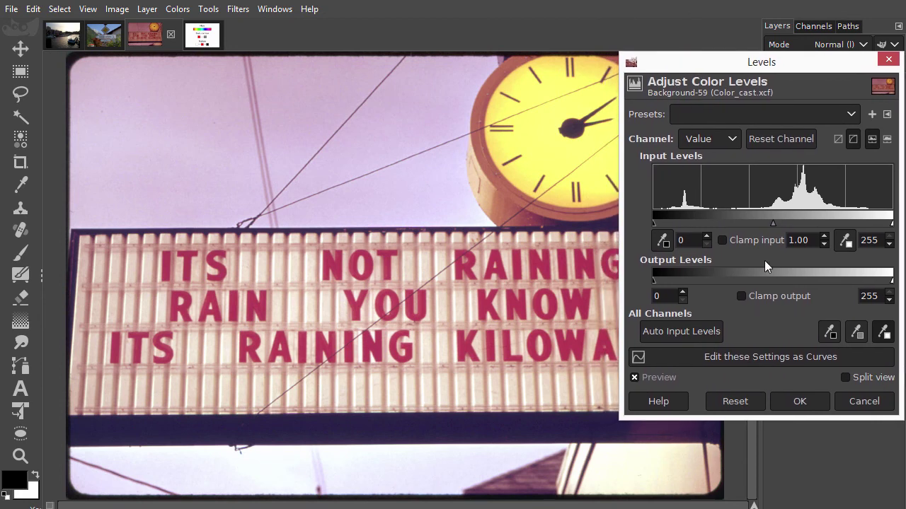
{"action": "left_click", "coordinate": [831, 334]}
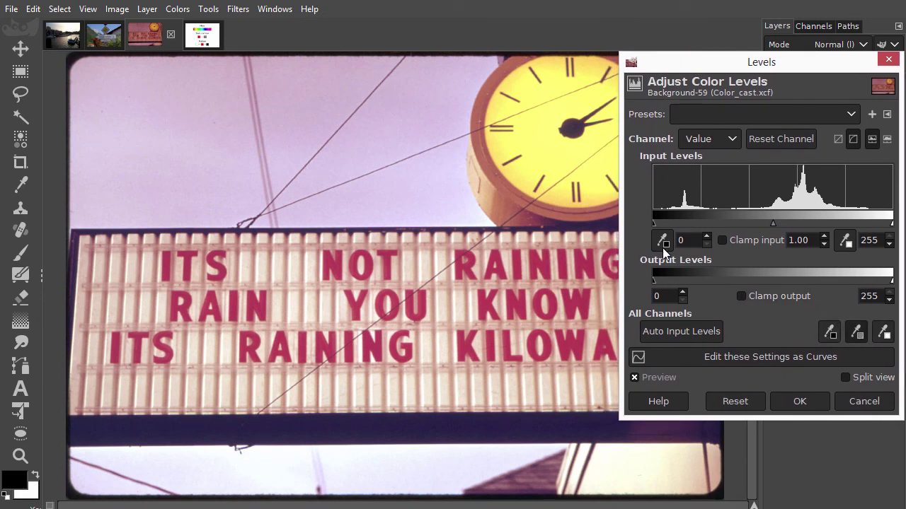
{"action": "left_click", "coordinate": [541, 475]}
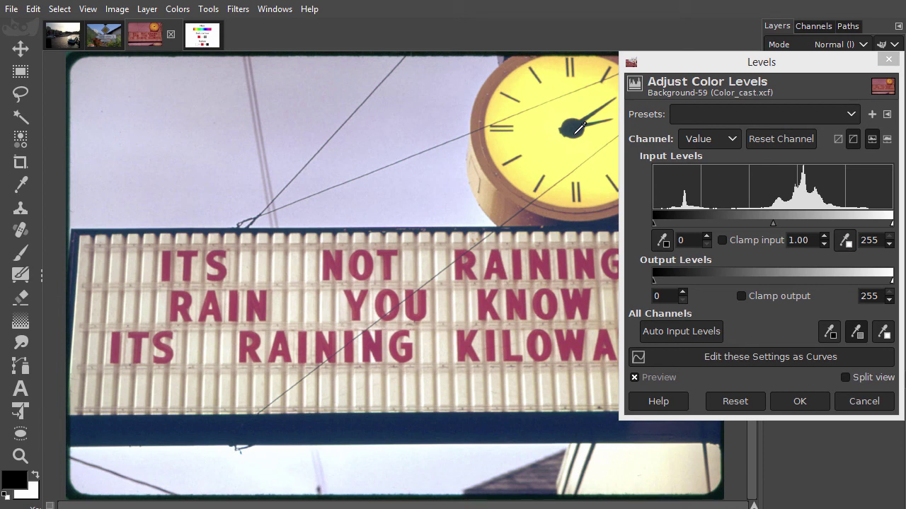
{"action": "left_click", "coordinate": [819, 332]}
{"action": "left_click", "coordinate": [824, 332]}
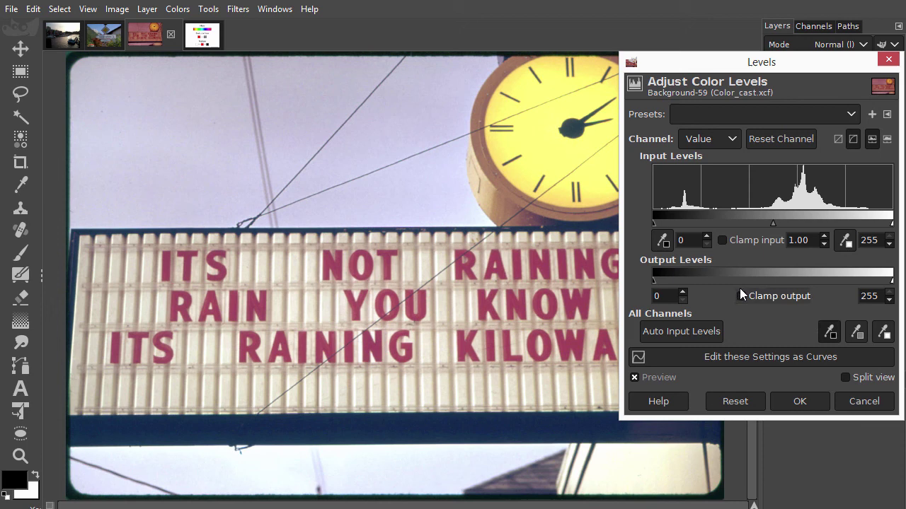
{"action": "left_click", "coordinate": [474, 427]}
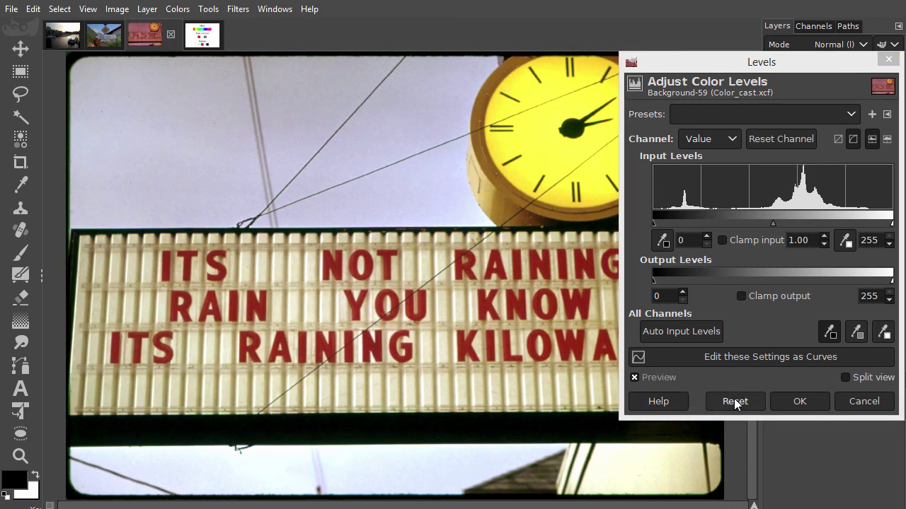
- Confirm the Levels fix on the bottom layer, then toggle the top and middle layers to compare results
{"action": "left_click", "coordinate": [799, 401]}
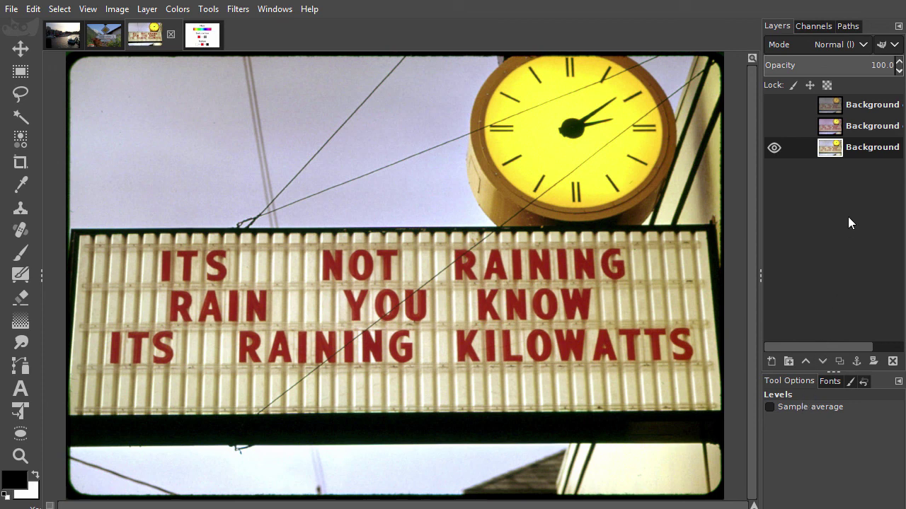
{"action": "left_click", "coordinate": [778, 105]}
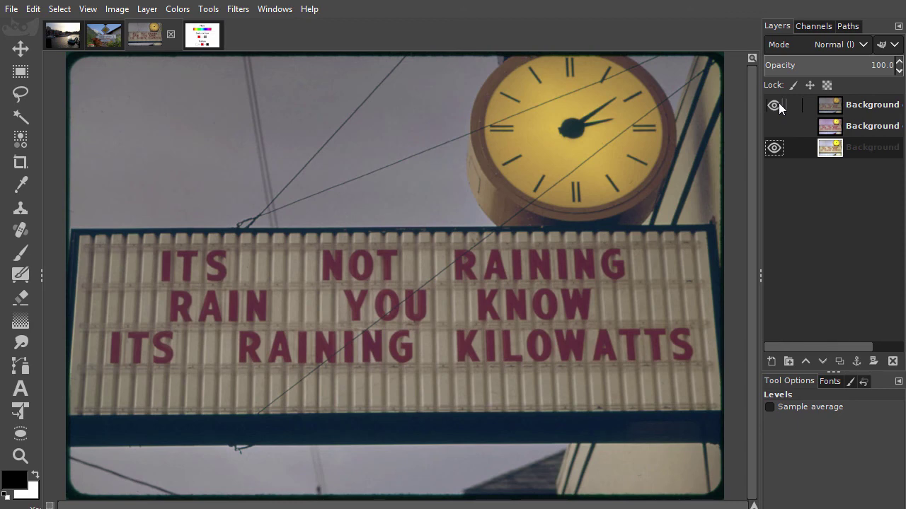
{"action": "left_click", "coordinate": [778, 107]}
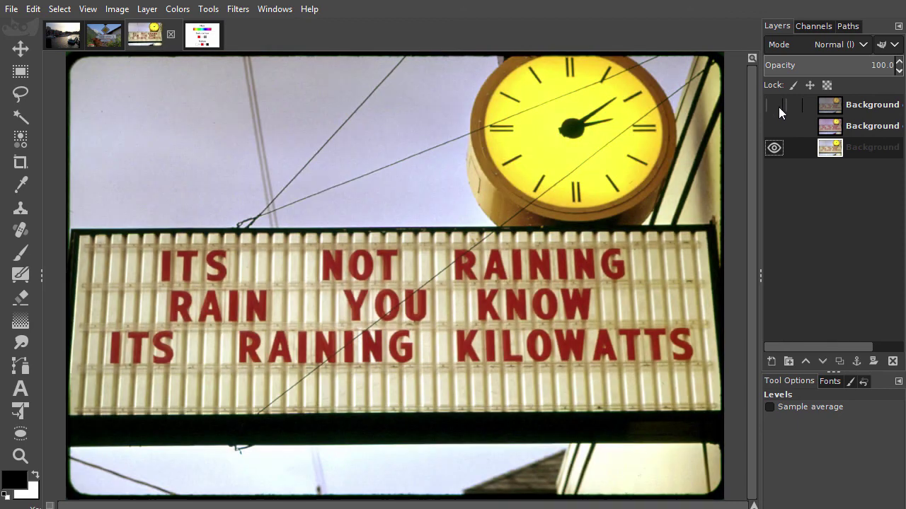
{"action": "left_click", "coordinate": [774, 126]}
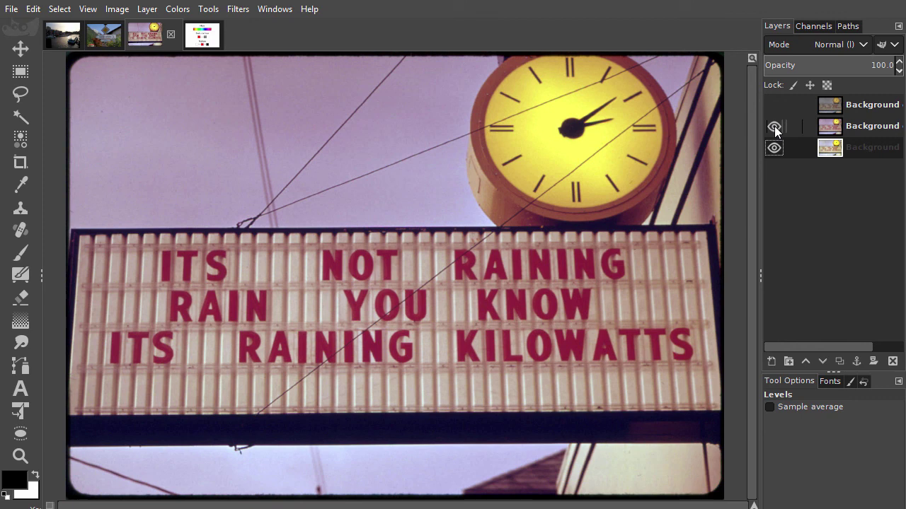
{"action": "left_click", "coordinate": [775, 126]}
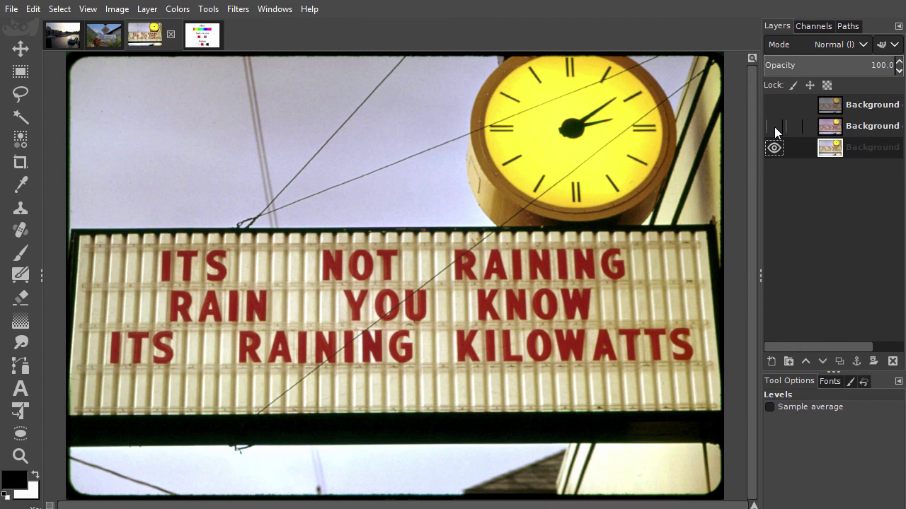